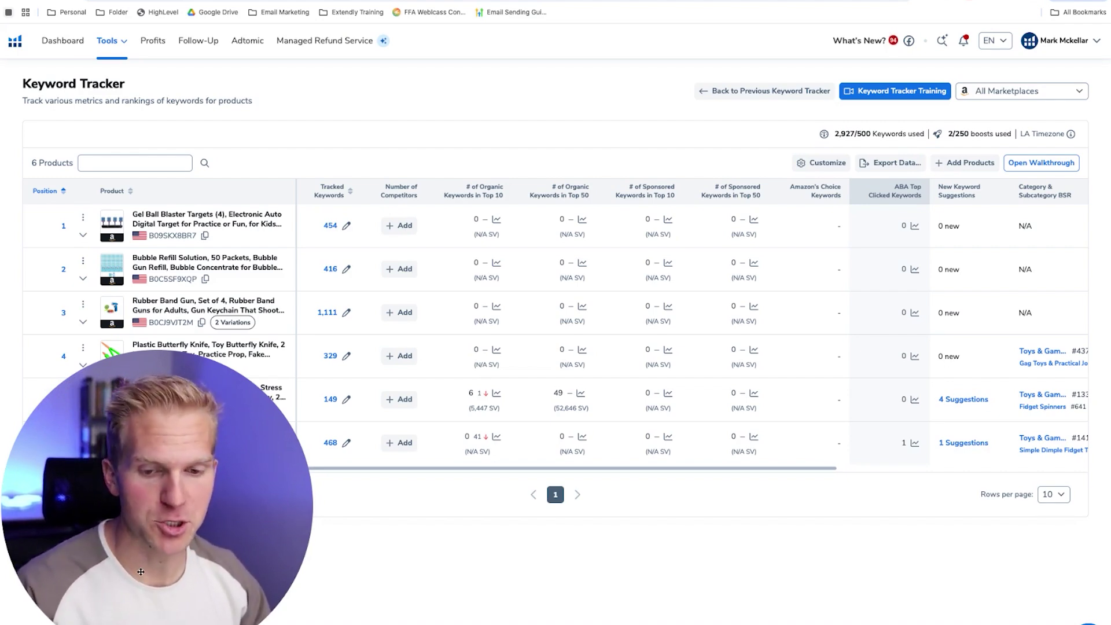
Step: Add the Gym Timer ASIN B0BLH1HN45 for tracking, declining parent ASIN and variation tracking
click(125, 42)
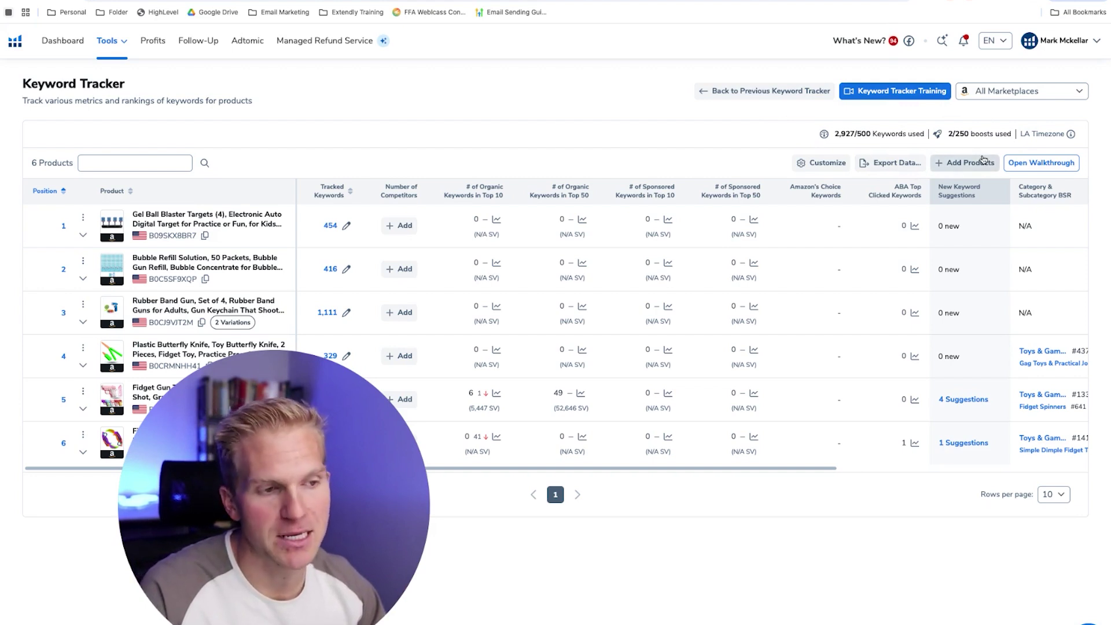
drag(224, 592, 451, 291)
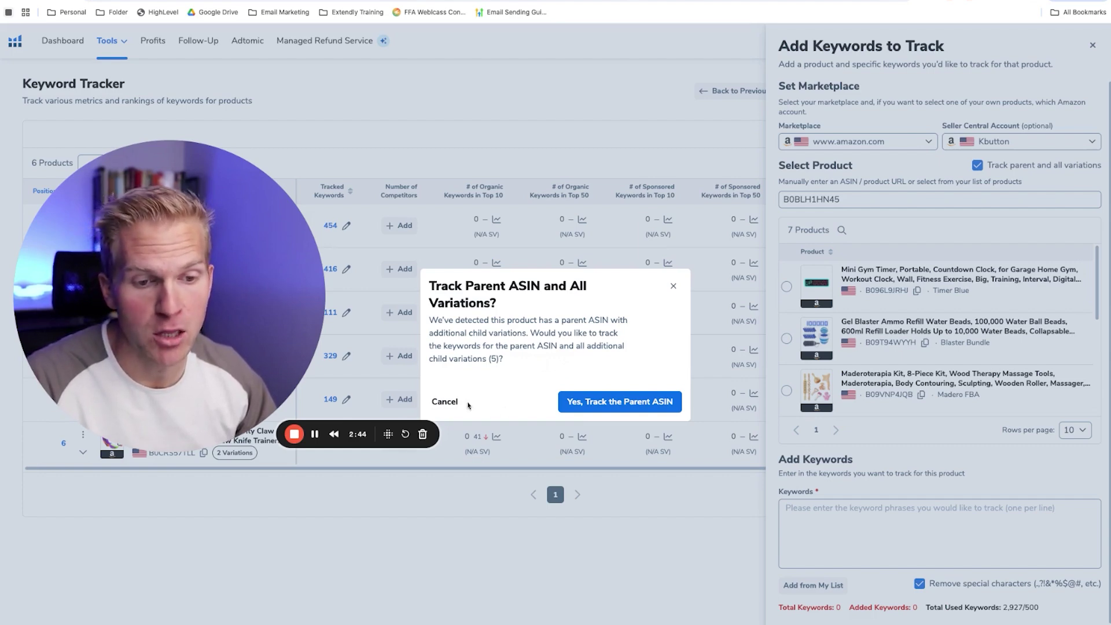
click(445, 402)
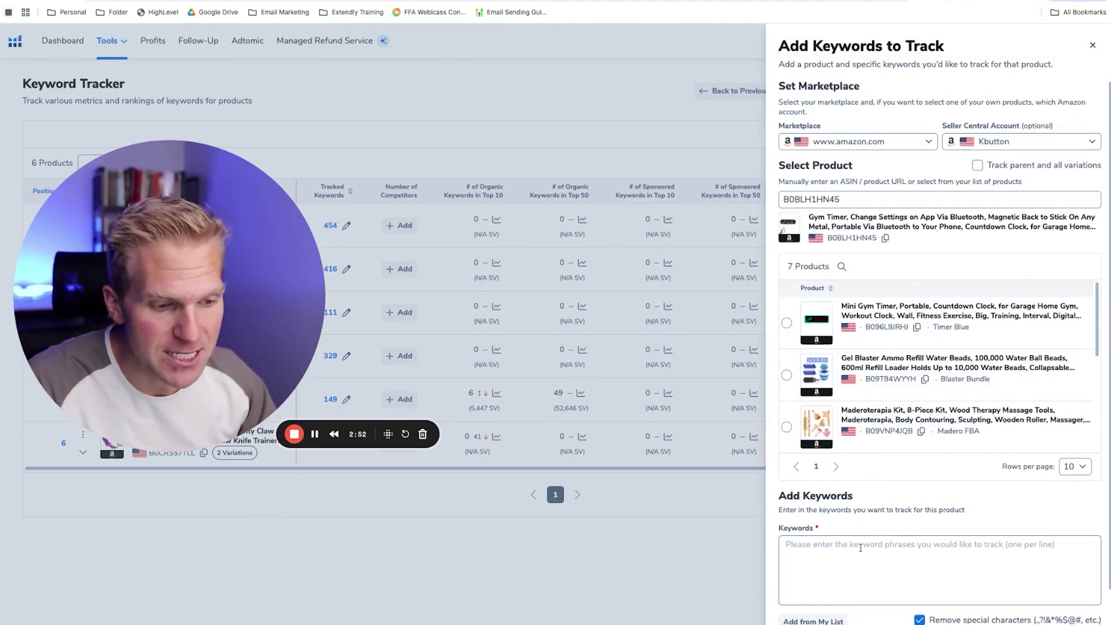
Step: Pick the Gym Timer Keywords folder from My List and bring up the My Keyword Folders page
scroll(861, 547, down, 1)
click(808, 521)
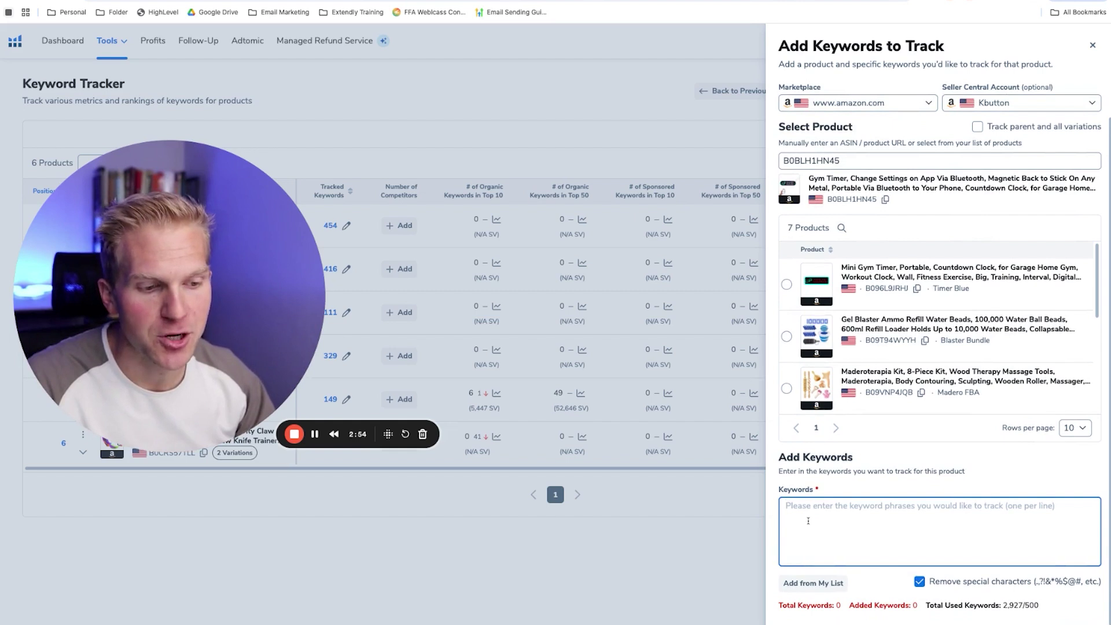
drag(326, 352, 625, 346)
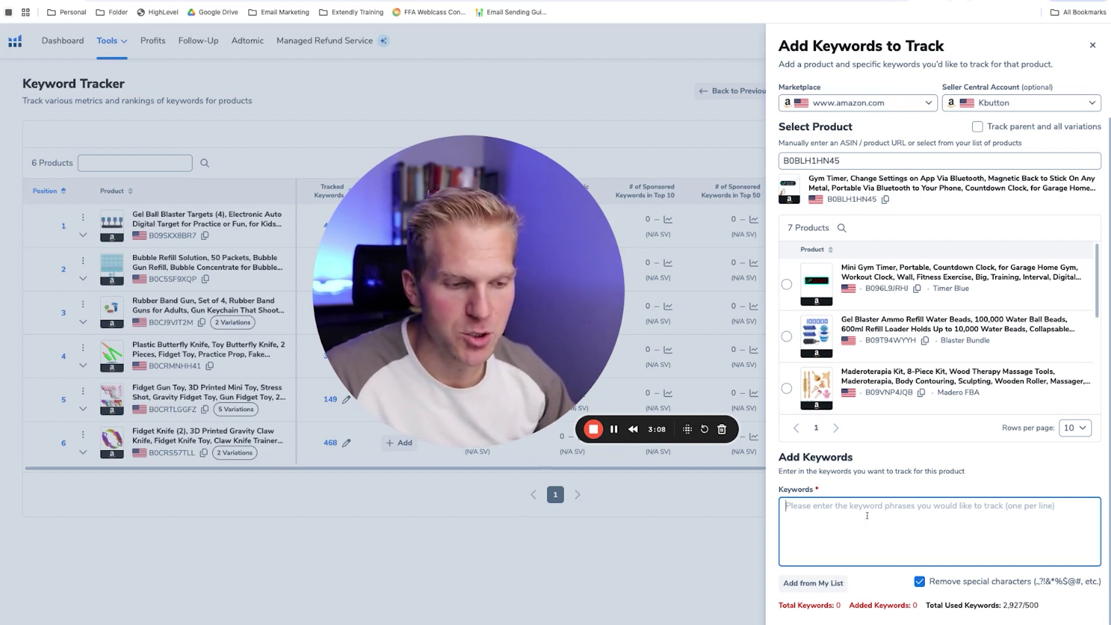
click(829, 587)
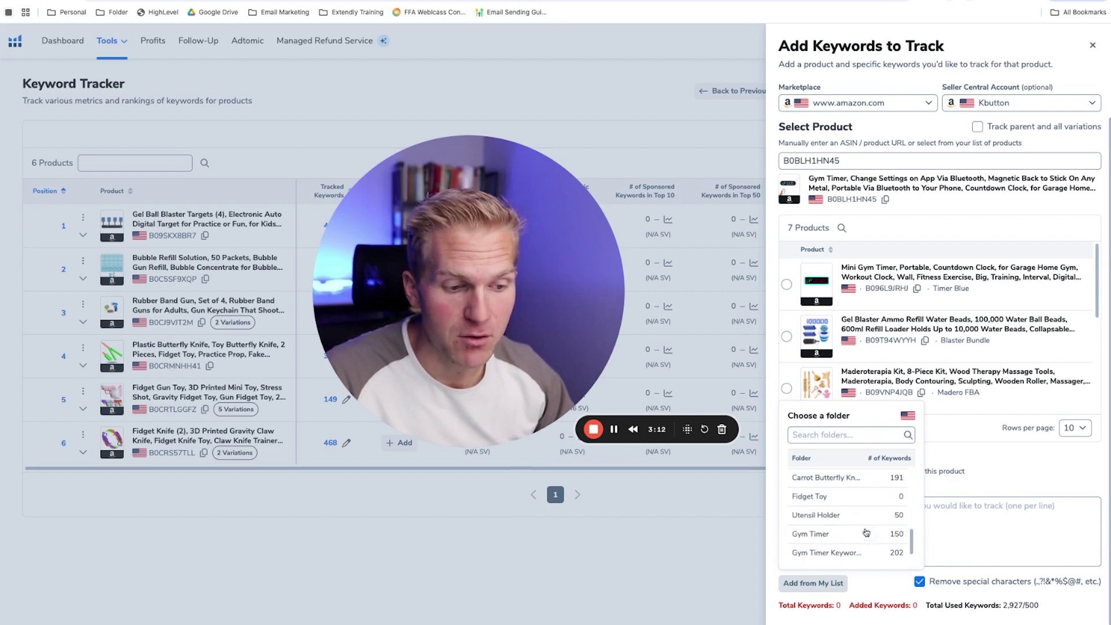
scroll(868, 538, down, 1)
click(862, 552)
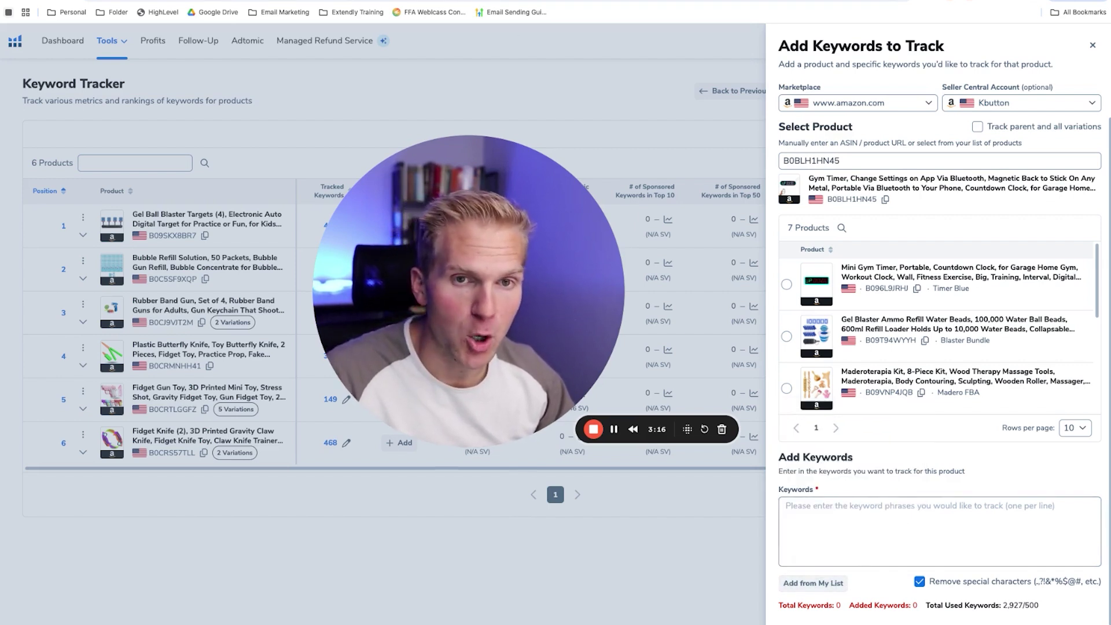
key(ctrl+Tab)
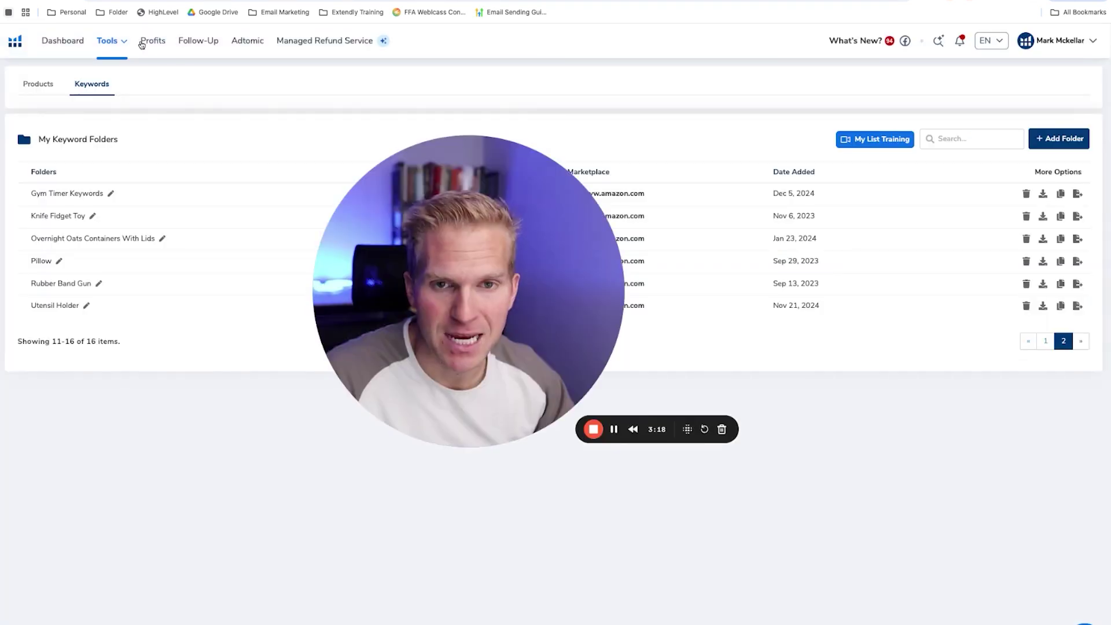
Step: Copy the Gym Timer Keywords folder's 202 keywords and paste them into the product's keyword entry
click(124, 40)
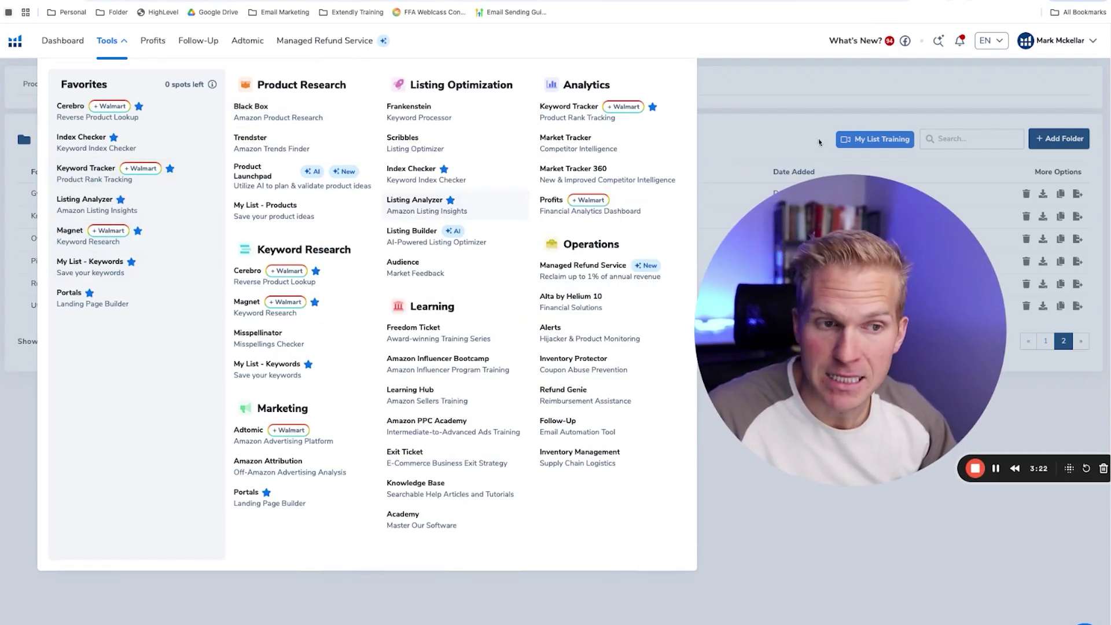
click(778, 109)
drag(754, 435, 173, 473)
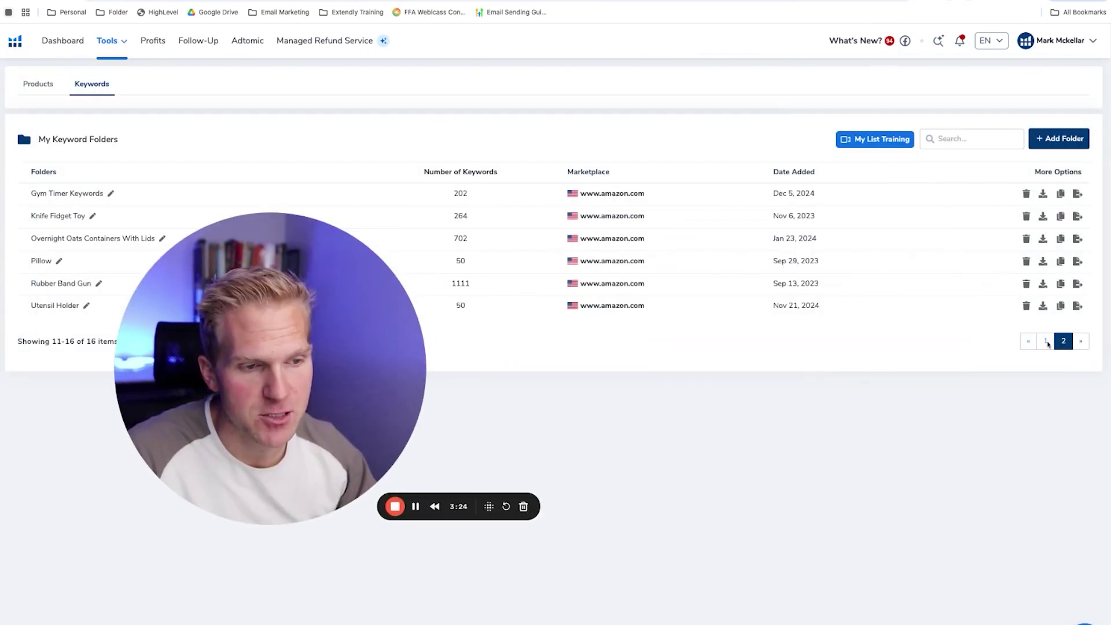
drag(191, 336, 423, 473)
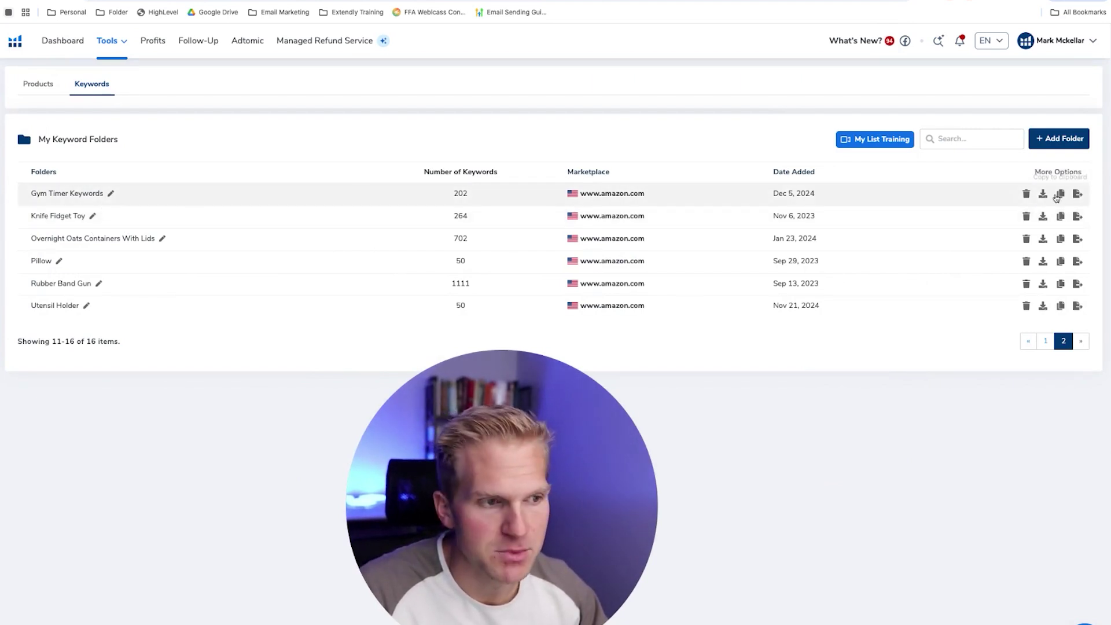
click(1058, 197)
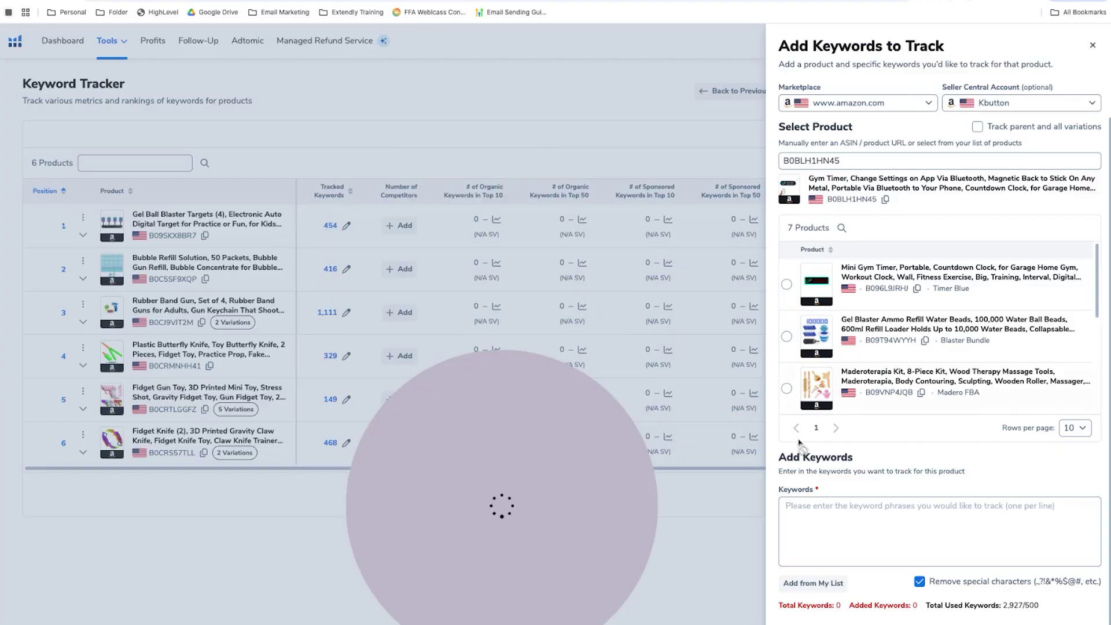
click(832, 522)
key(ctrl+v)
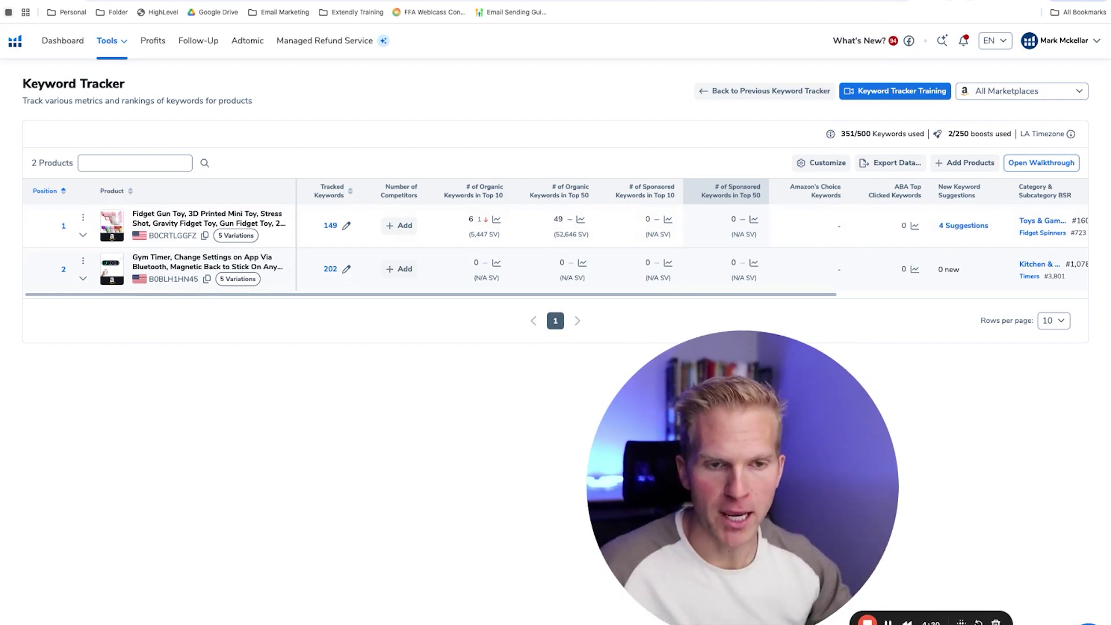
click(91, 238)
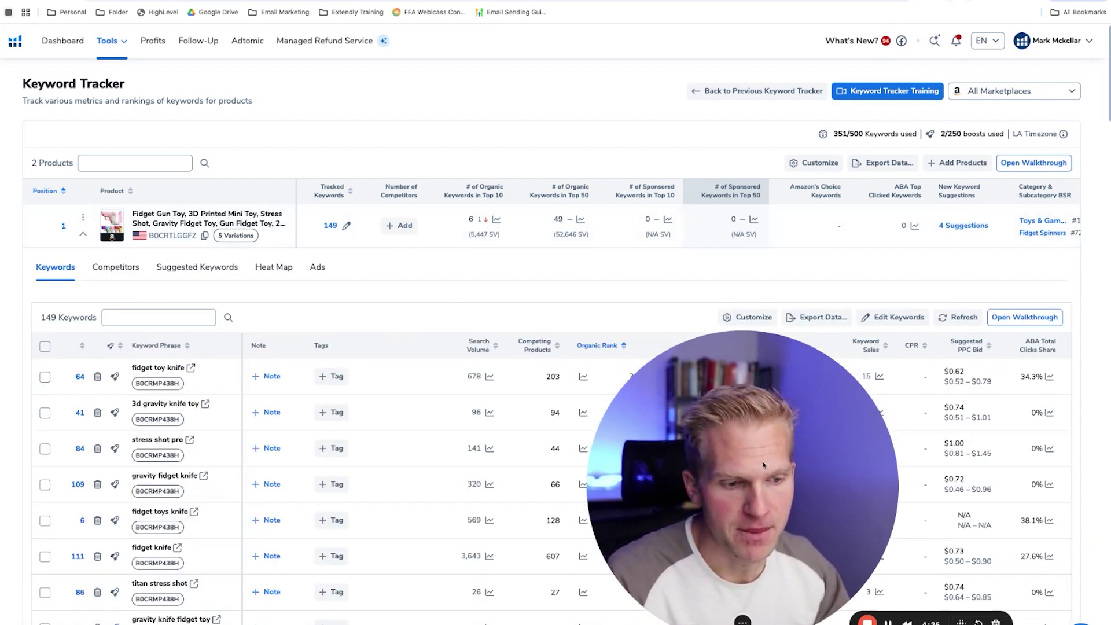
drag(709, 460, 662, 467)
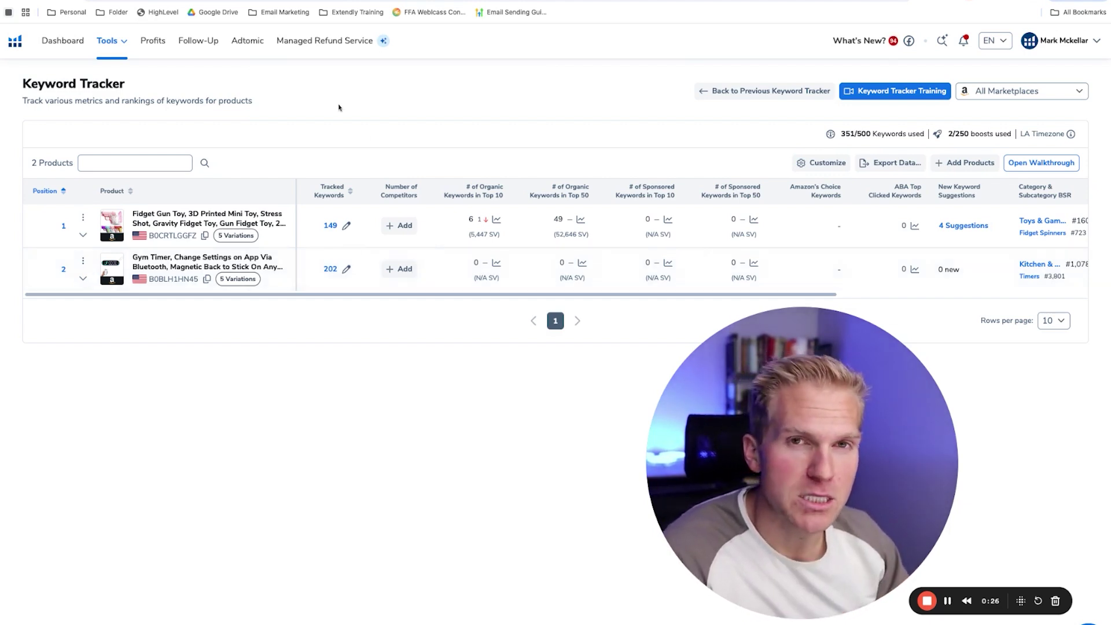
Step: Expand the Fidget Gun Toy row to list its 149 keywords with organic ranks
click(83, 234)
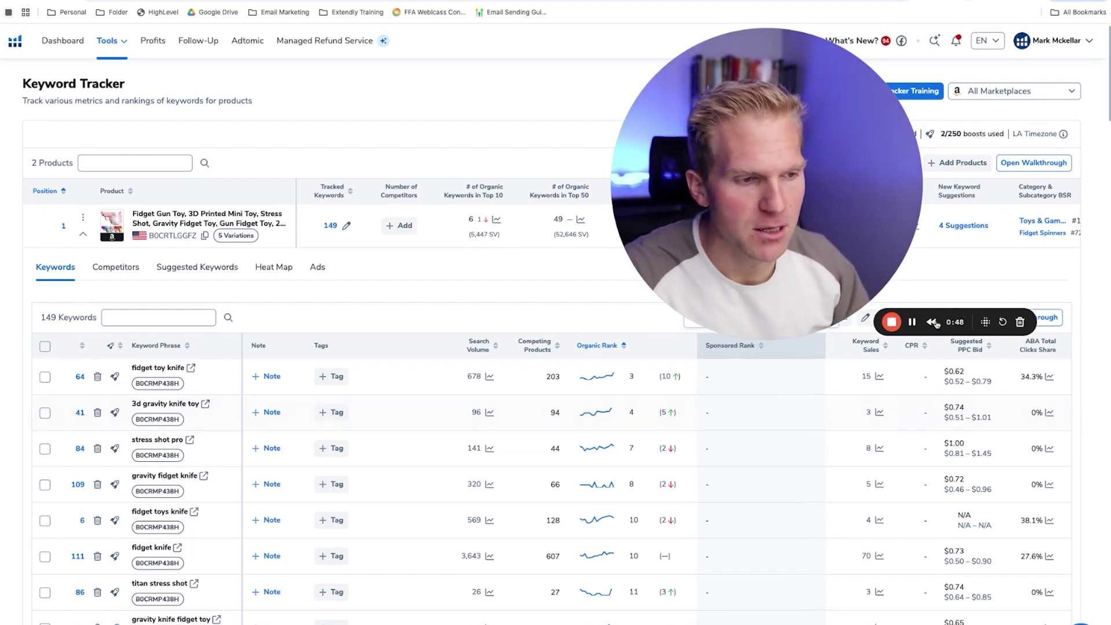
click(778, 322)
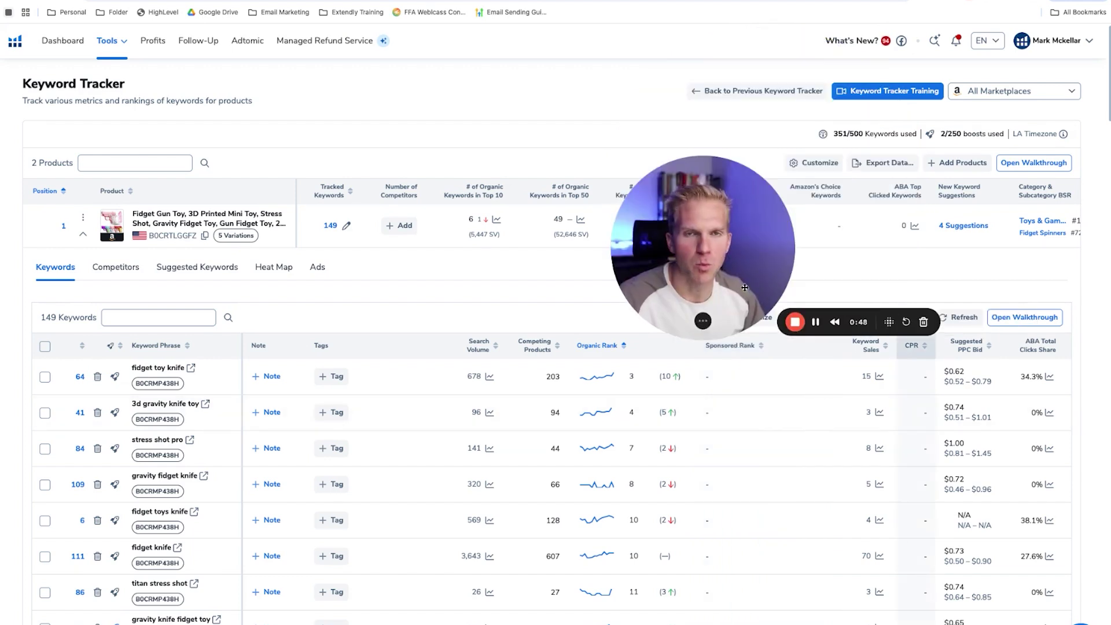
drag(707, 248, 650, 250)
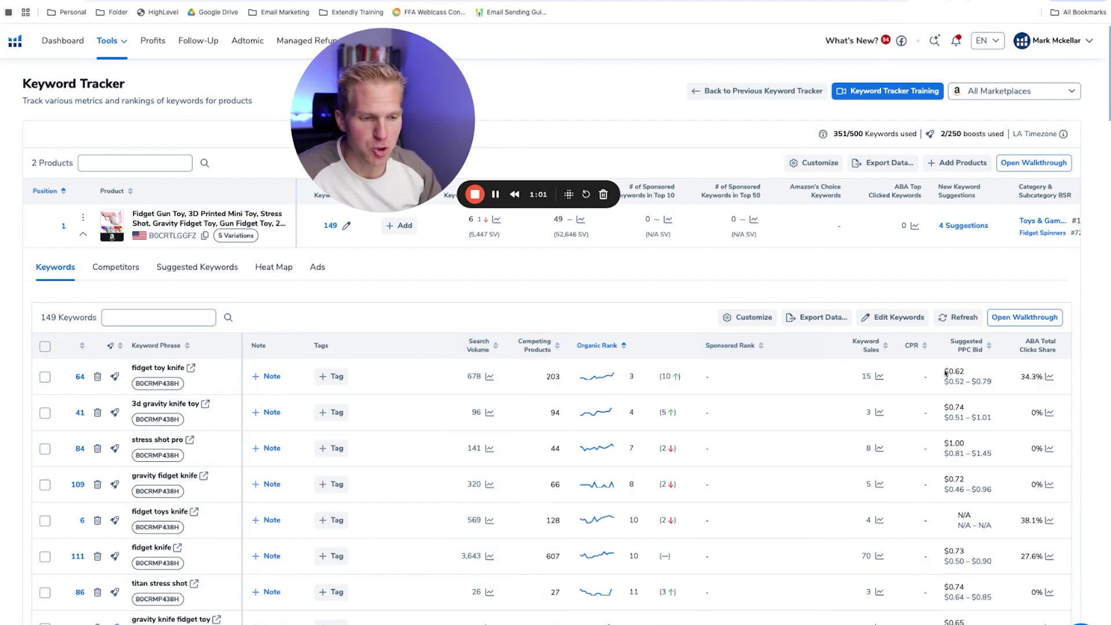
Step: Reset the keyword table columns, then enable Search Volume, Competing Products, Organic Rank and Date Added
click(754, 318)
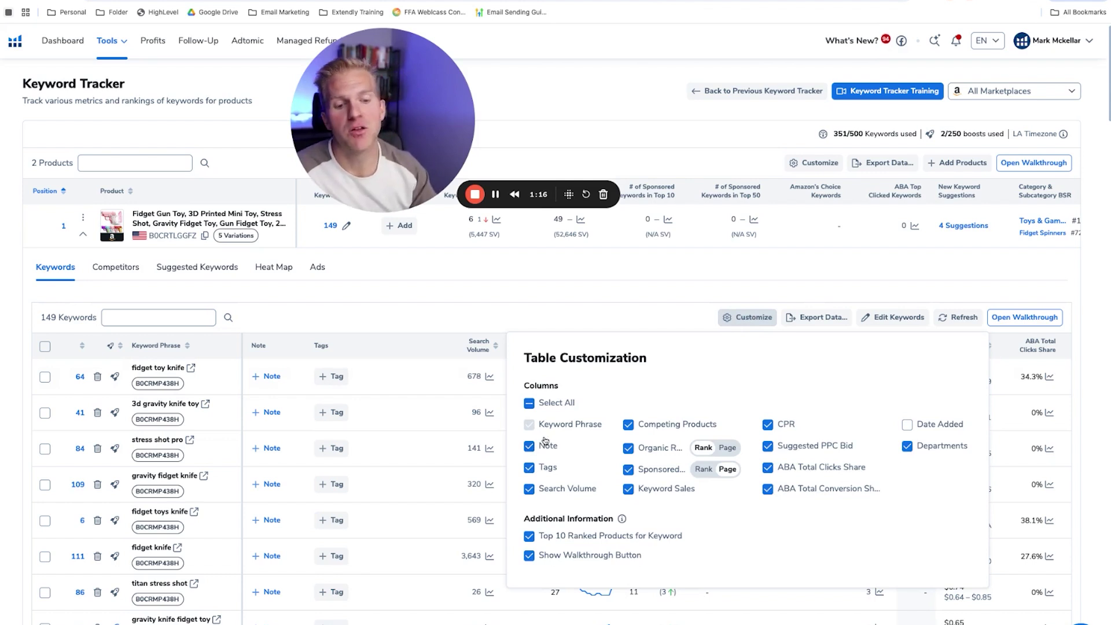
click(561, 405)
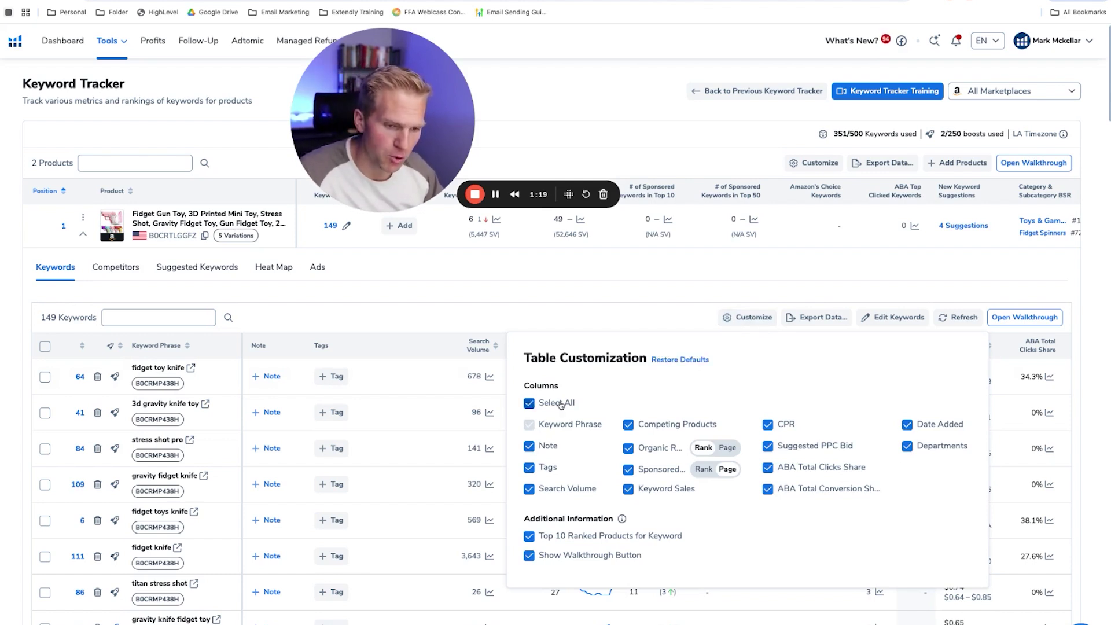
click(529, 405)
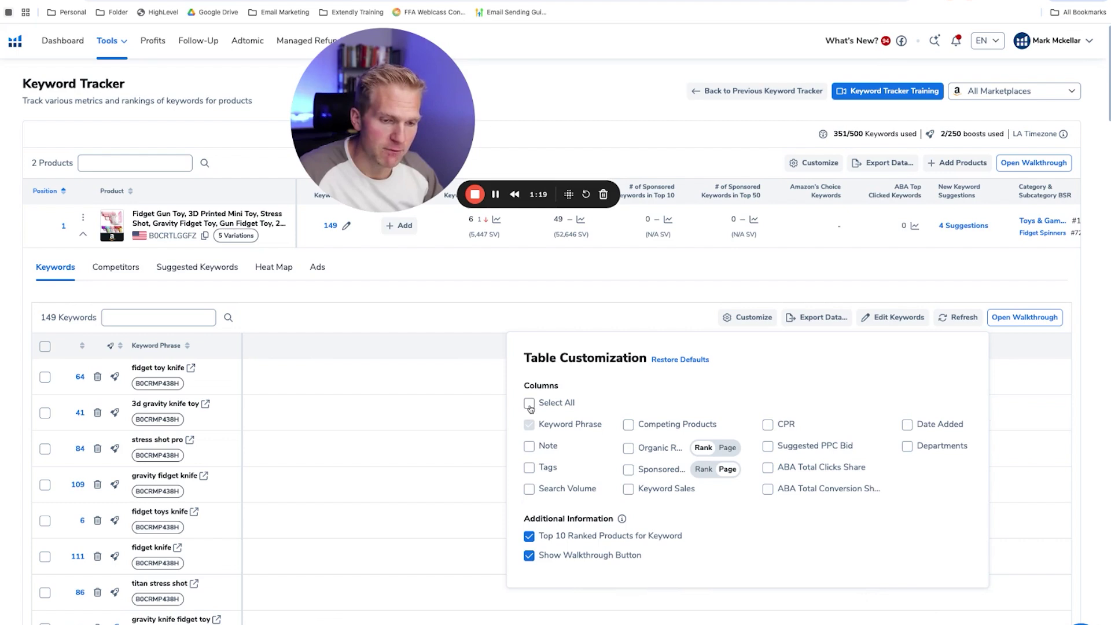
click(528, 490)
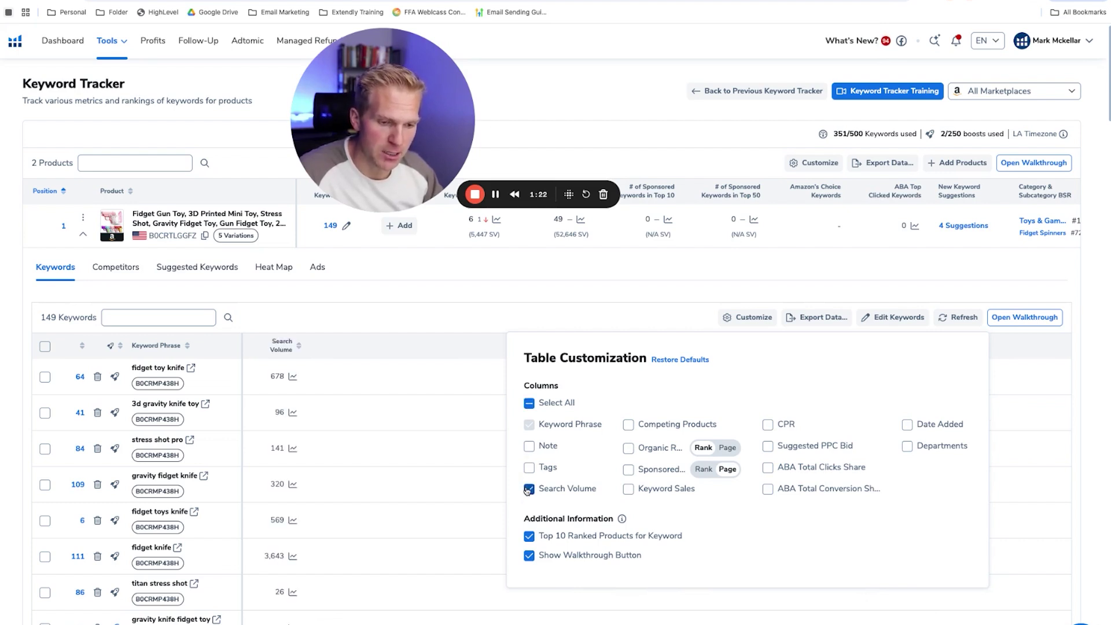
click(630, 427)
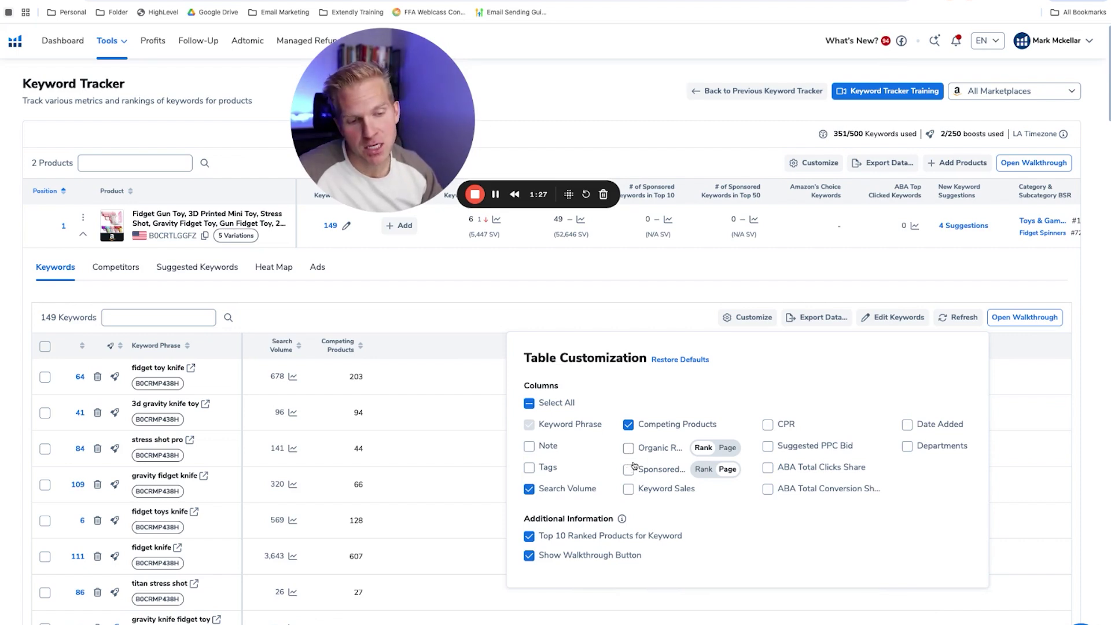
click(628, 448)
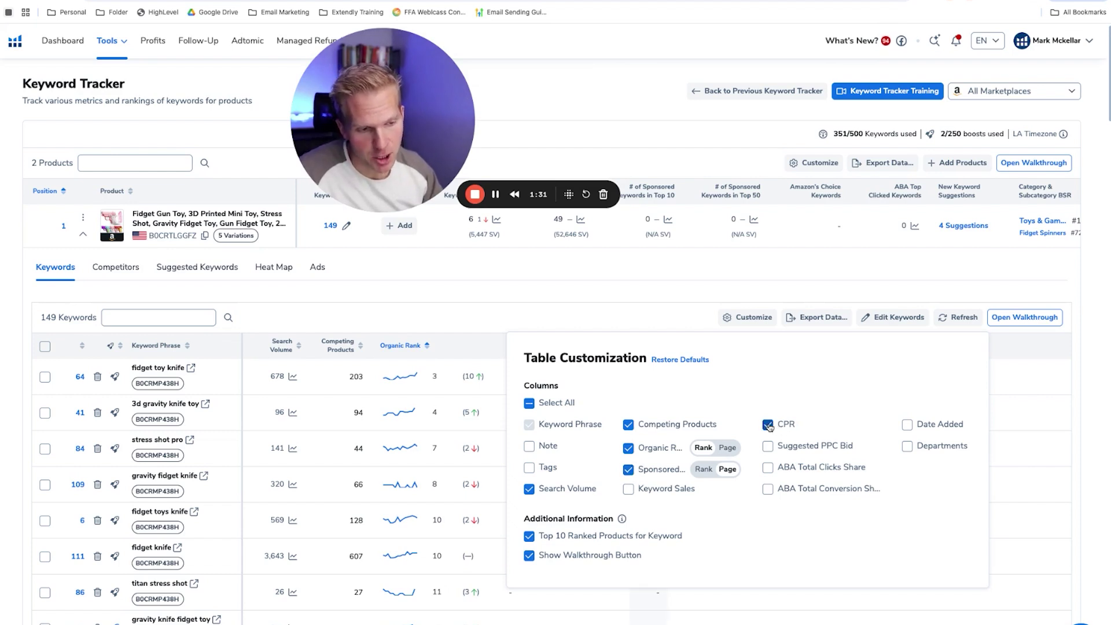
click(908, 425)
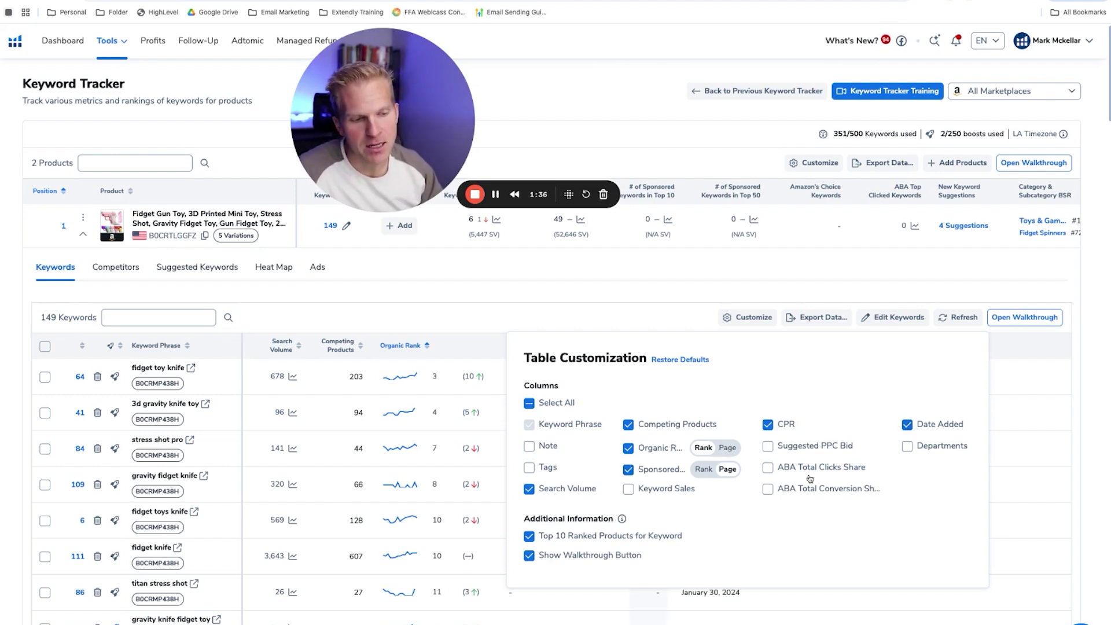
click(741, 282)
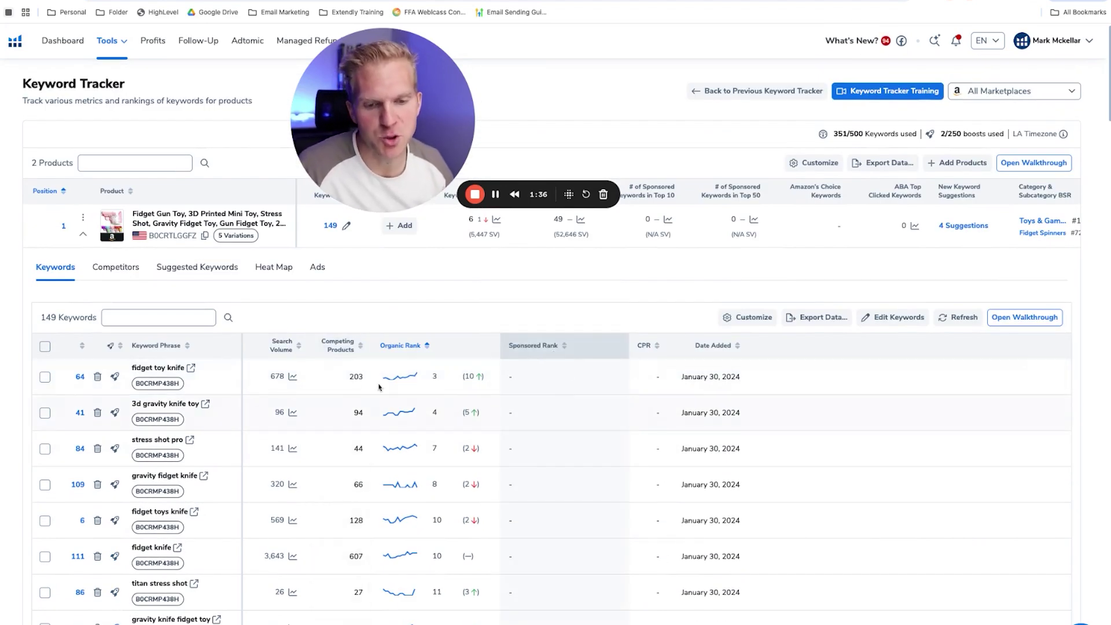
scroll(256, 371, down, 2)
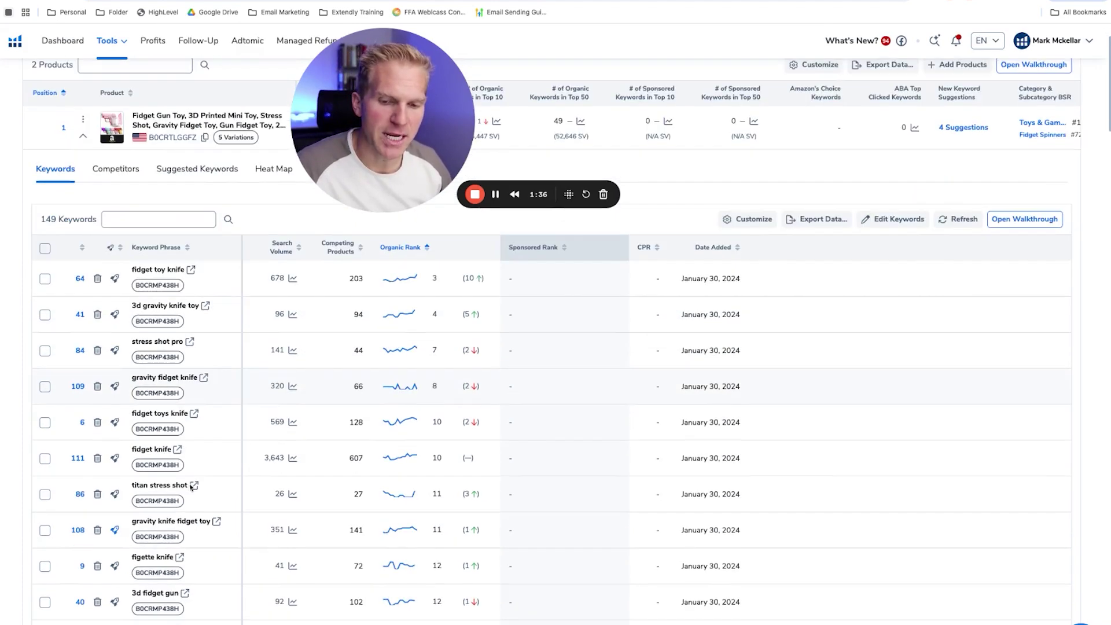
scroll(220, 434, up, 2)
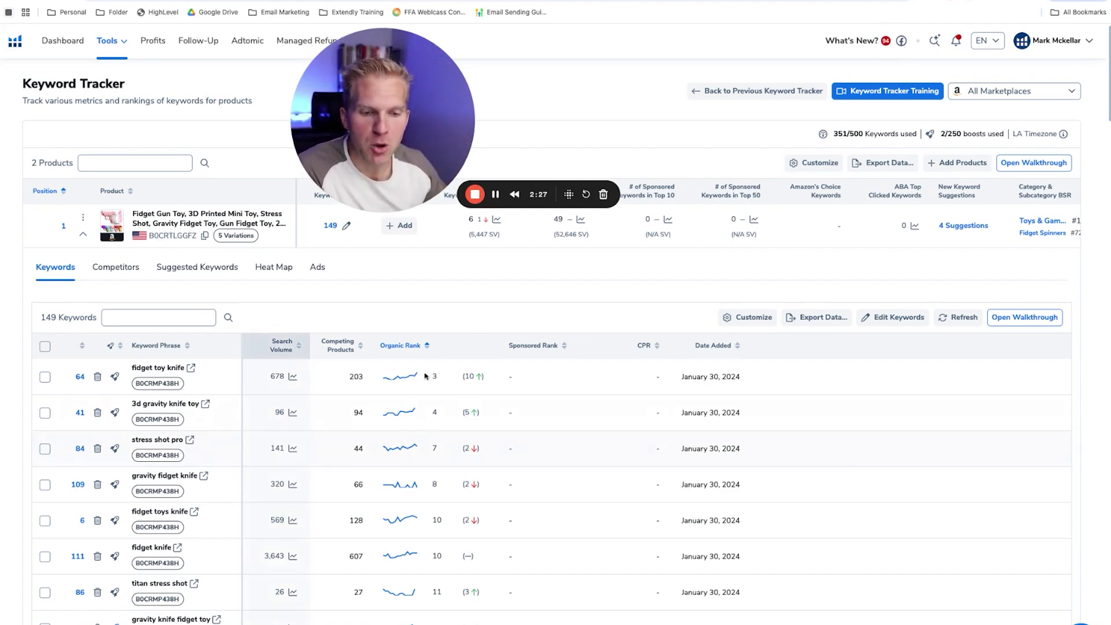
scroll(423, 363, down, 2)
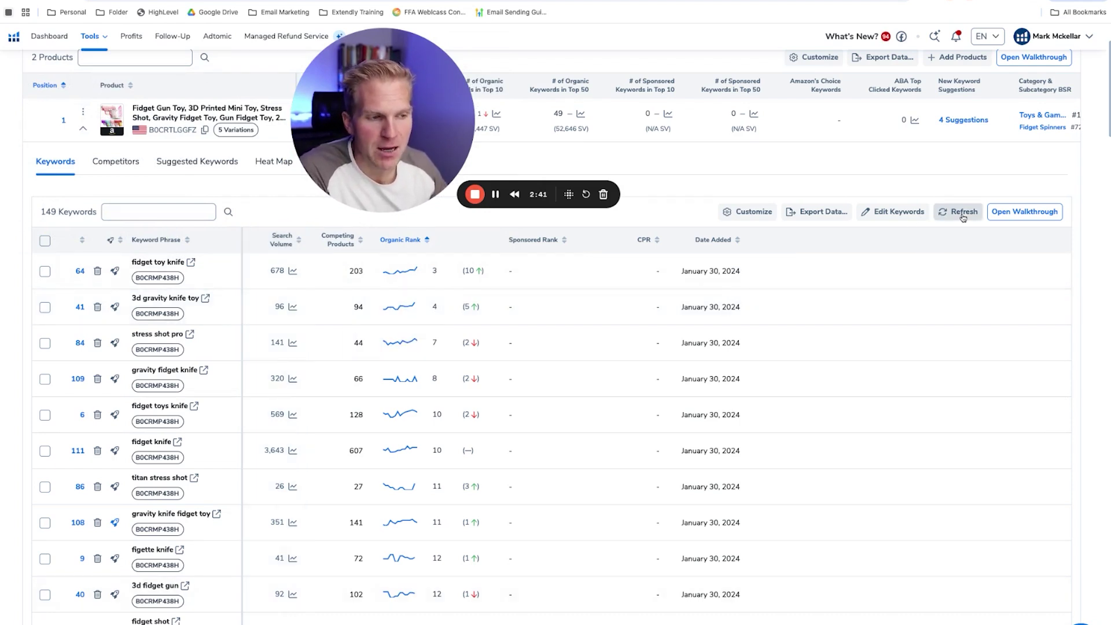
Step: Switch the Organic Rank column from exact rank to page number (P1) in Table Customization
click(725, 213)
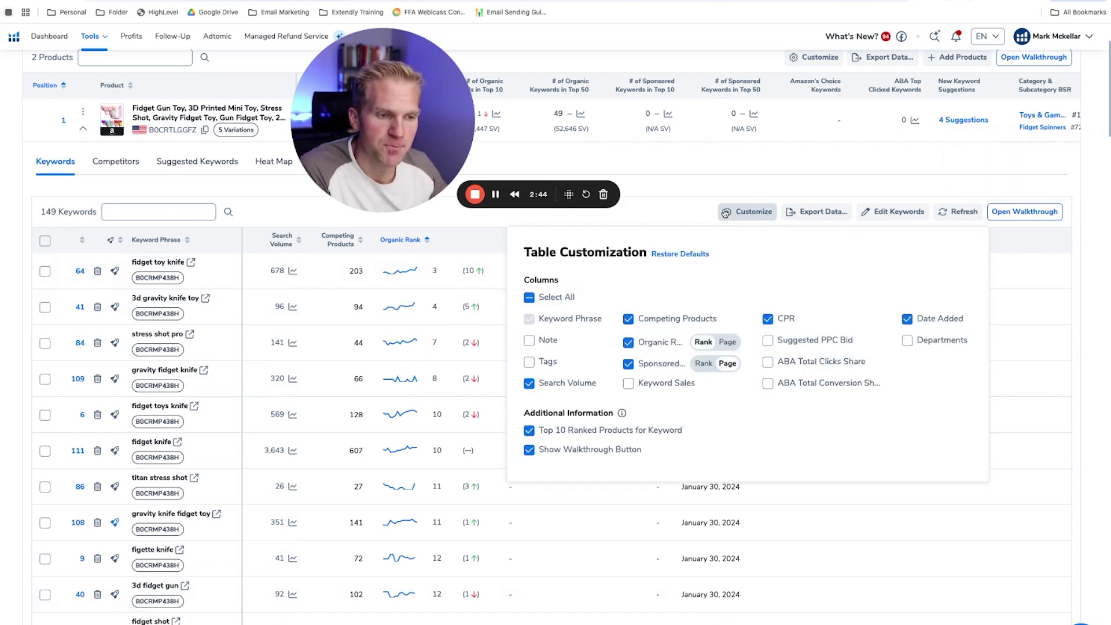
click(728, 343)
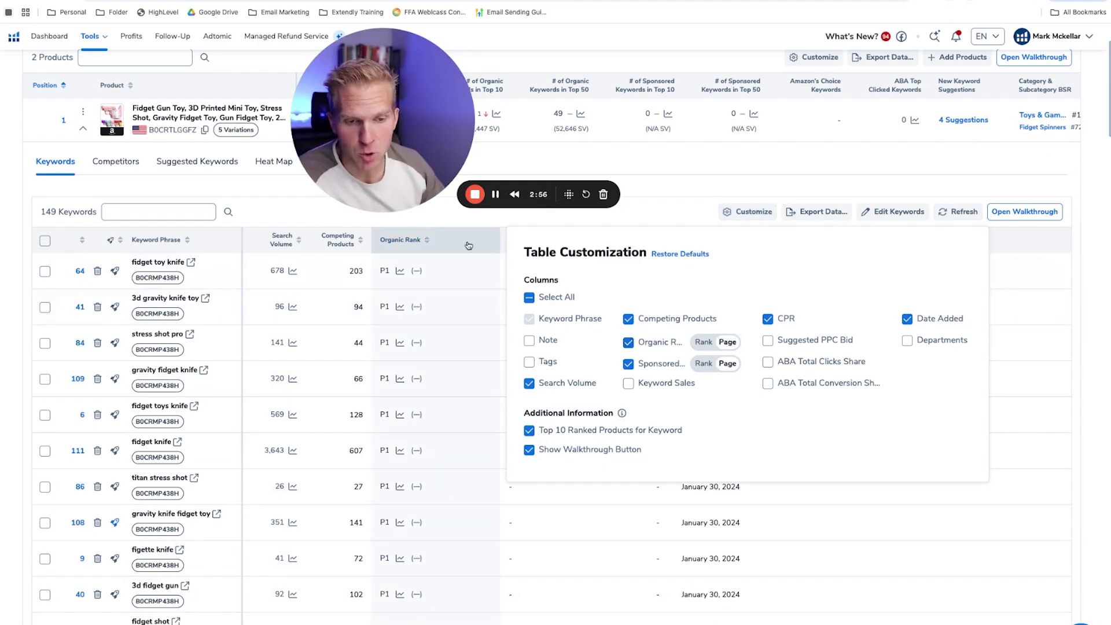
click(682, 190)
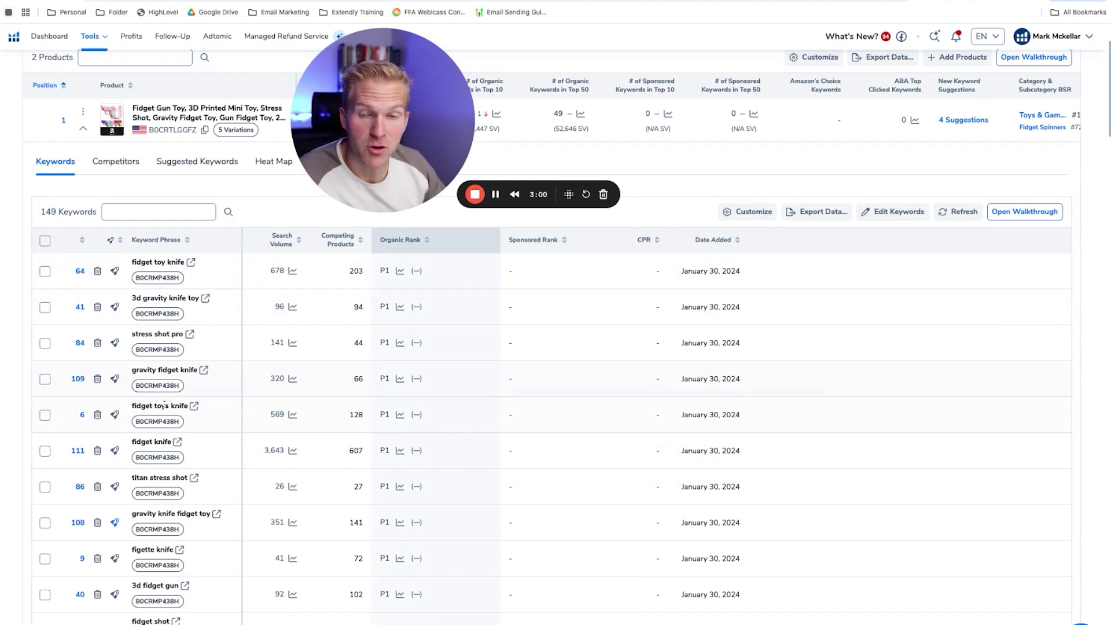
scroll(374, 485, up, 2)
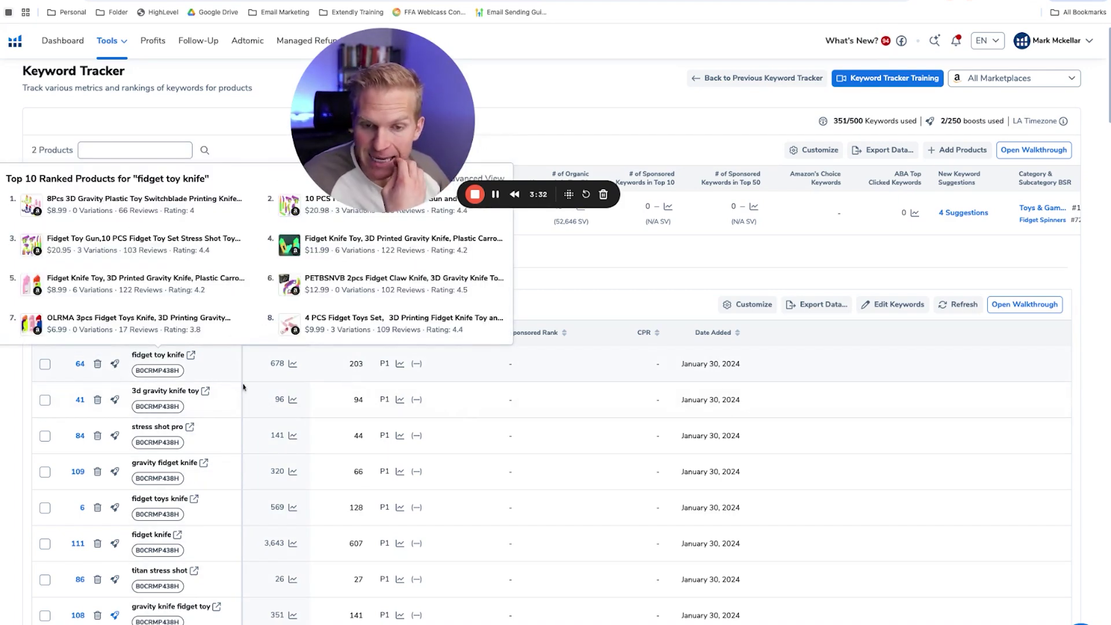
Step: Boost the 'fidget toy knife' keyword, bringing boosts used to 3 of 250
click(115, 364)
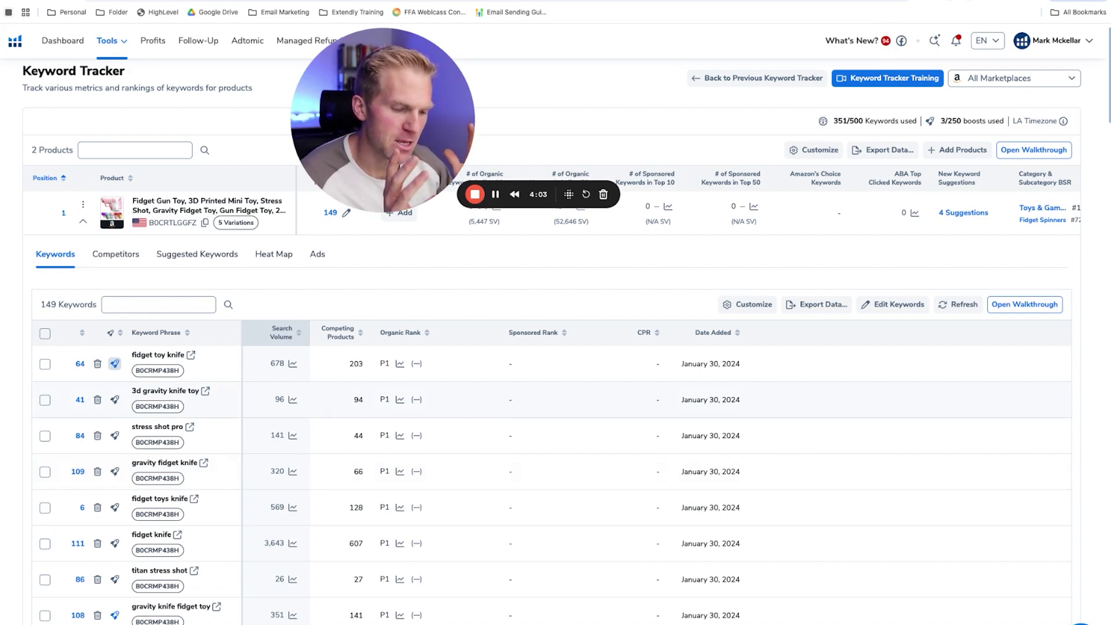
Step: View the Fidget Gun Toy's empty Competitors tab, with room for up to 5 competitors
click(132, 256)
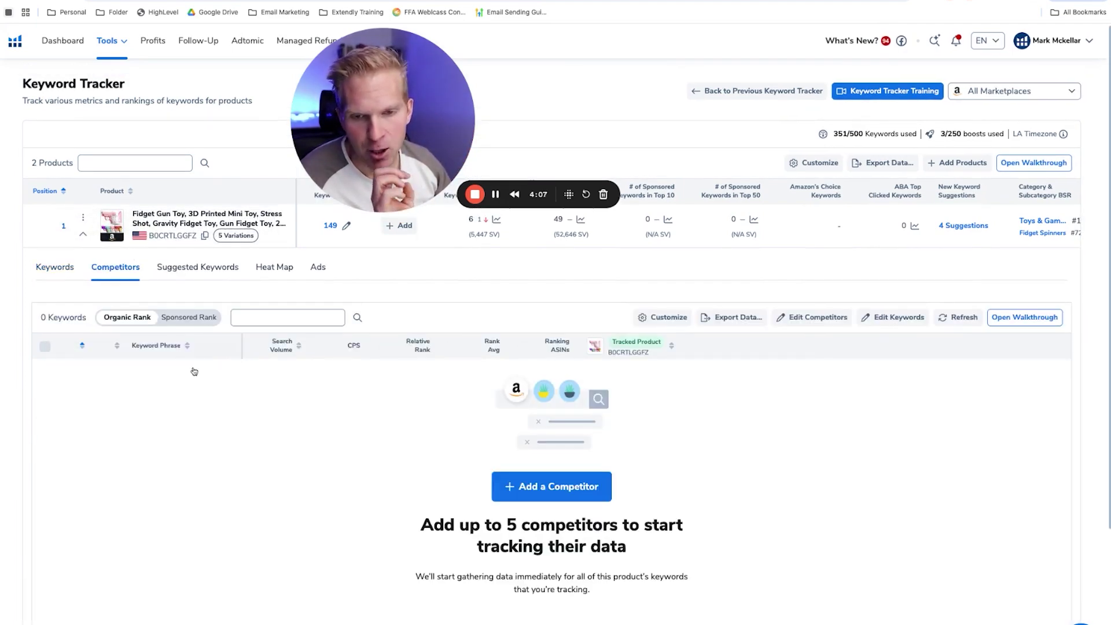
scroll(194, 376, down, 2)
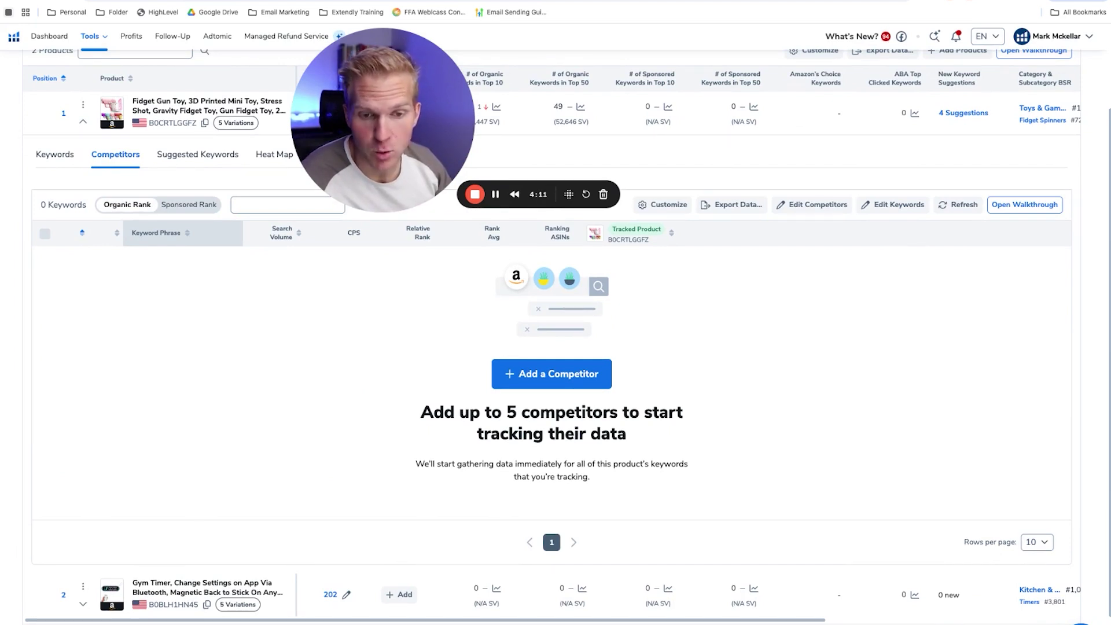
scroll(552, 337, up, 1)
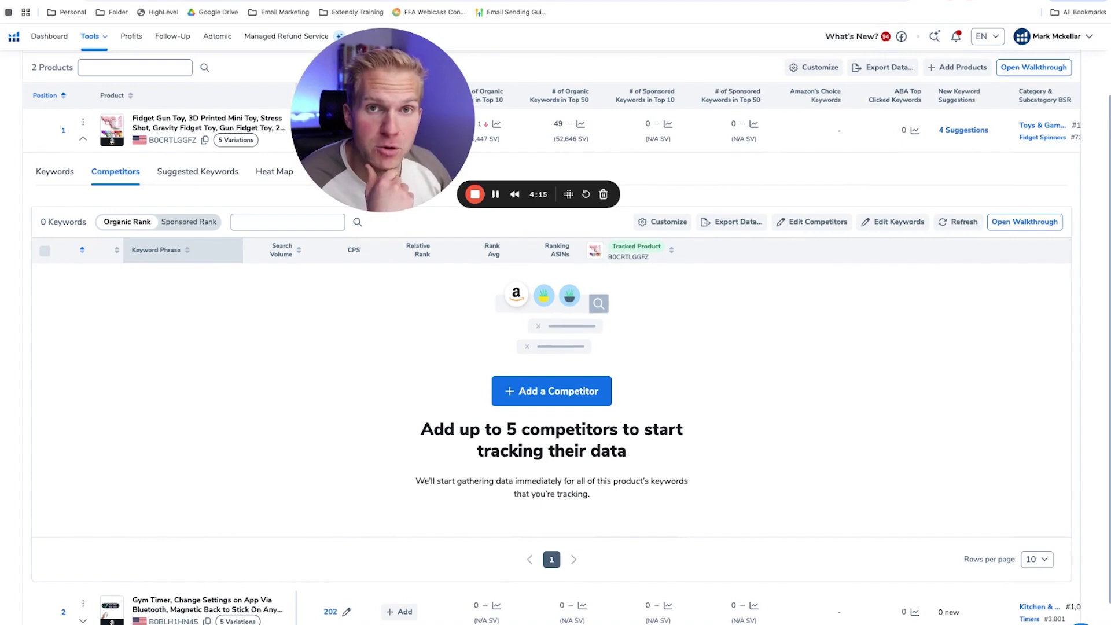
scroll(215, 389, up, 3)
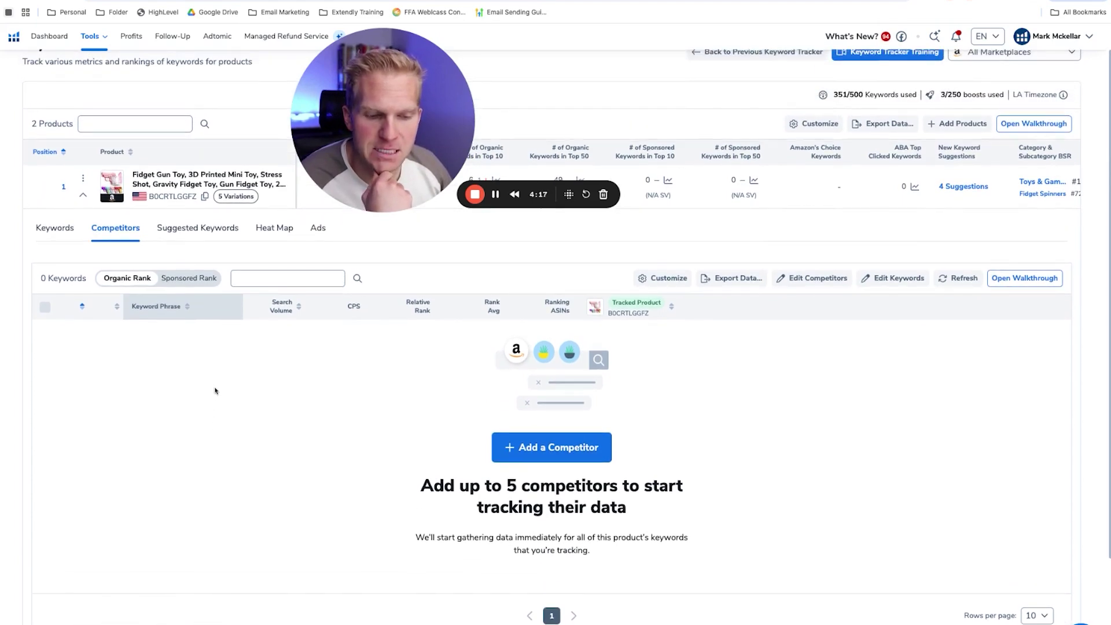
scroll(345, 403, down, 1)
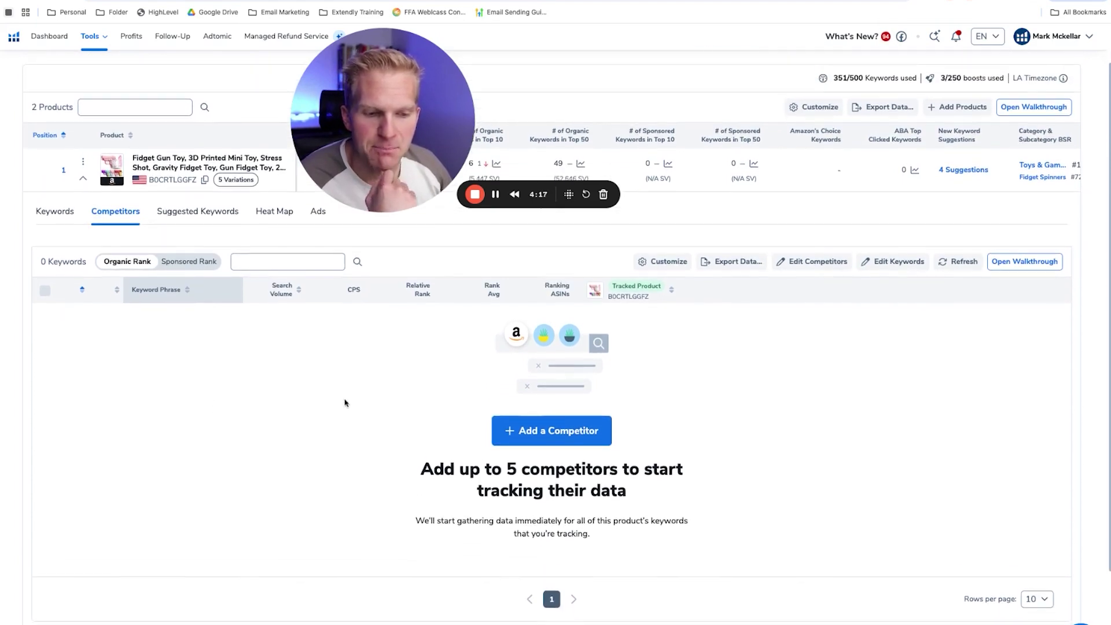
Step: Show the Suggested Keywords tab with the four Cerebro-suggested keywords
click(186, 212)
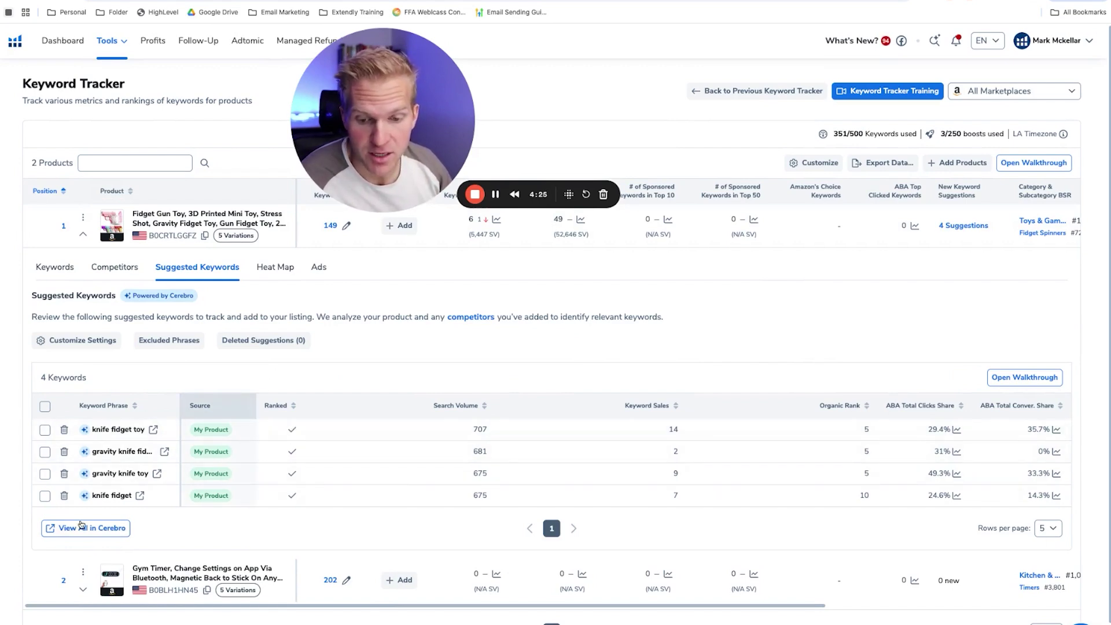
scroll(796, 398, down, 1)
scroll(795, 399, up, 1)
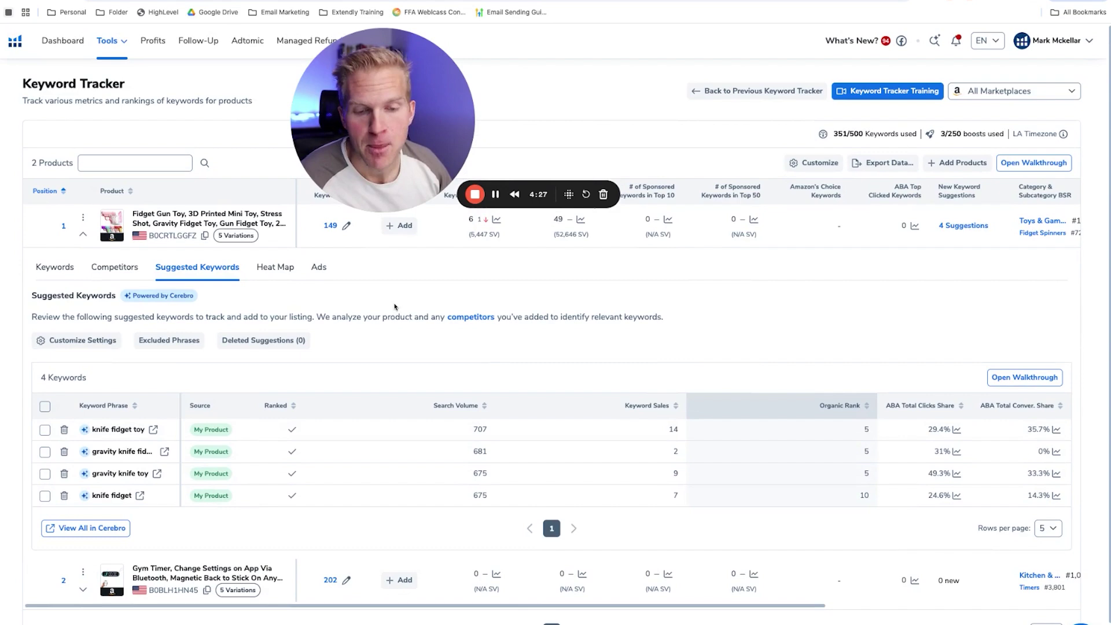
Step: Show the Heat Map tab and scroll through the 30-day daily organic rank grid
click(275, 276)
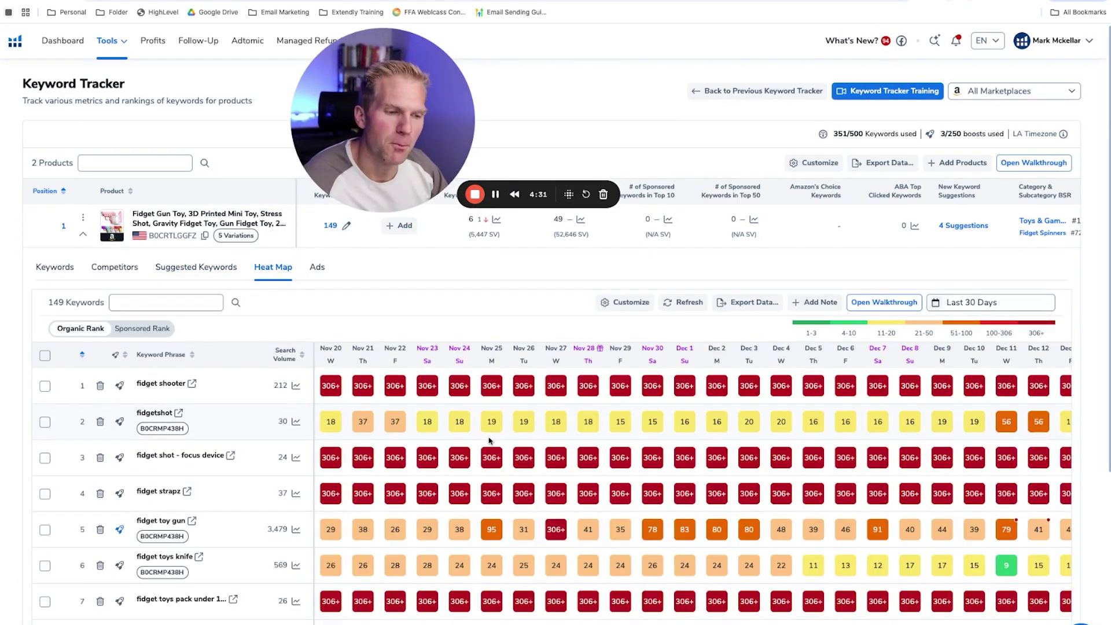
scroll(489, 441, down, 1)
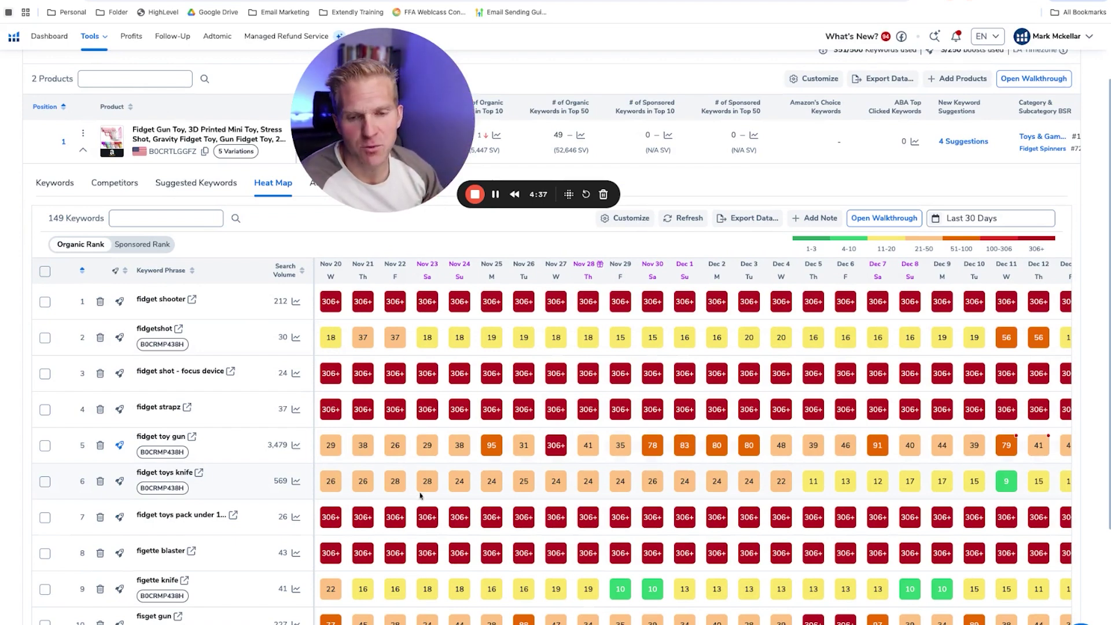
scroll(278, 399, up, 1)
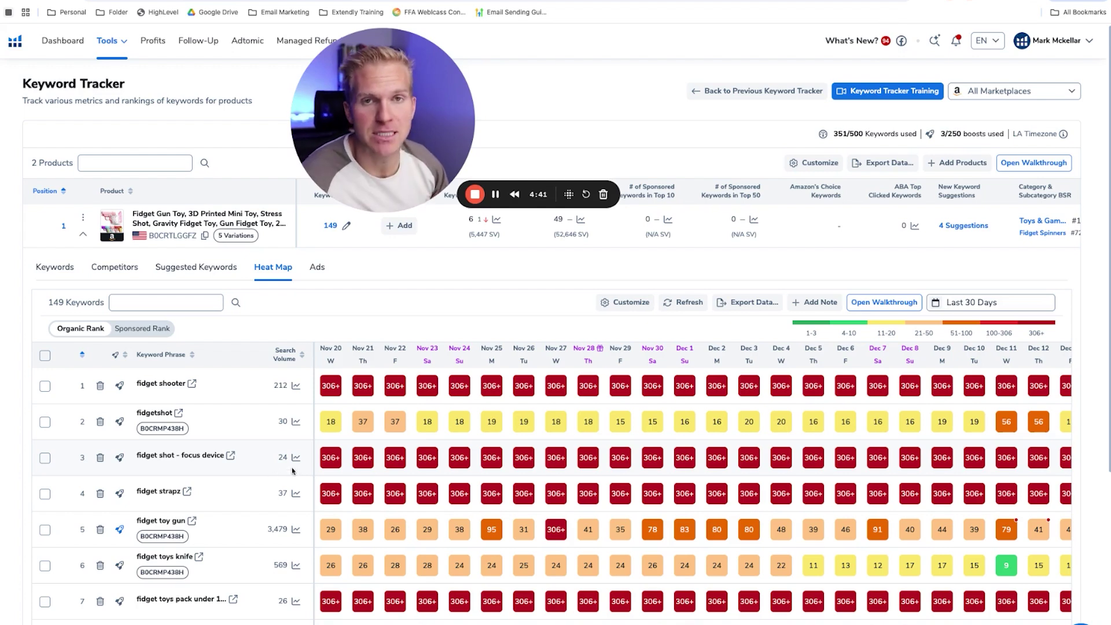
Step: Check the Ads tab's PPC setup panel, then return to the Fidget Gun Toy's 149-keyword list
click(322, 267)
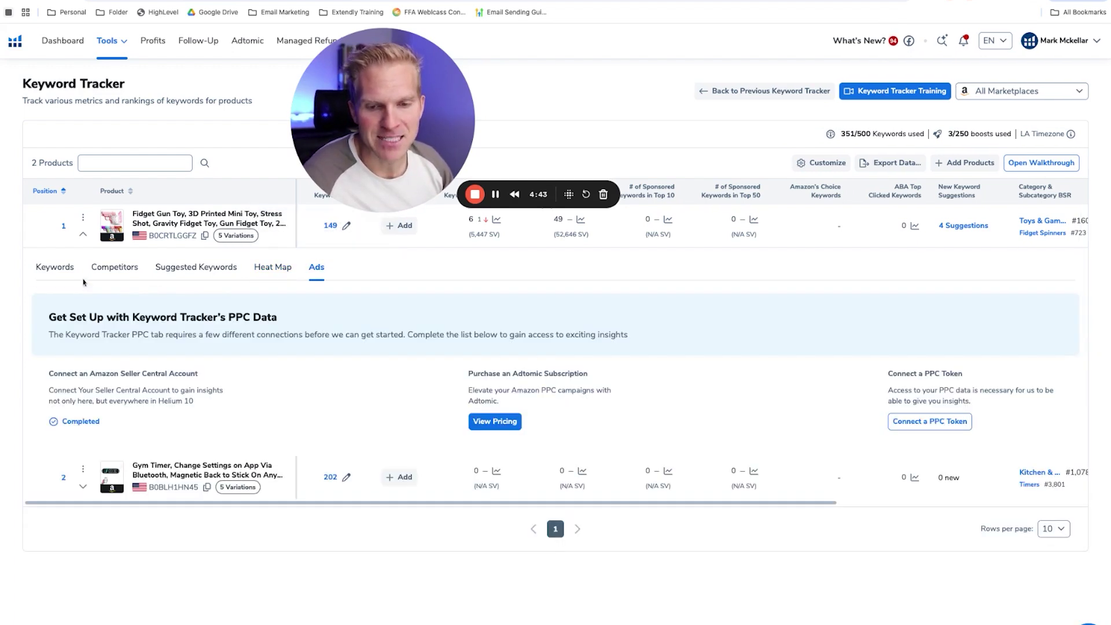
click(61, 277)
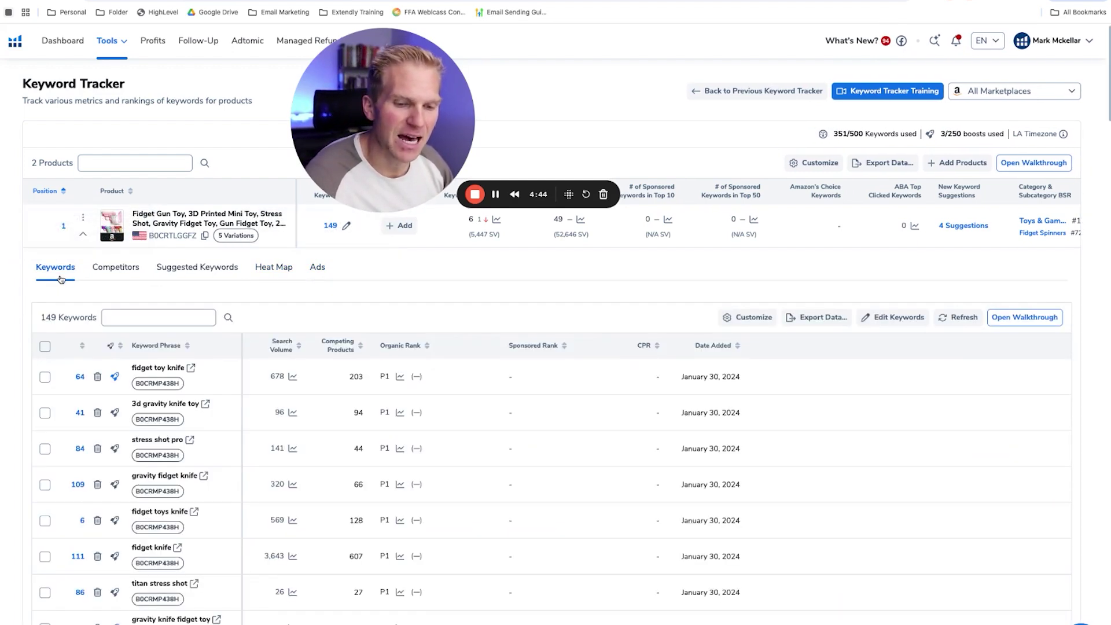